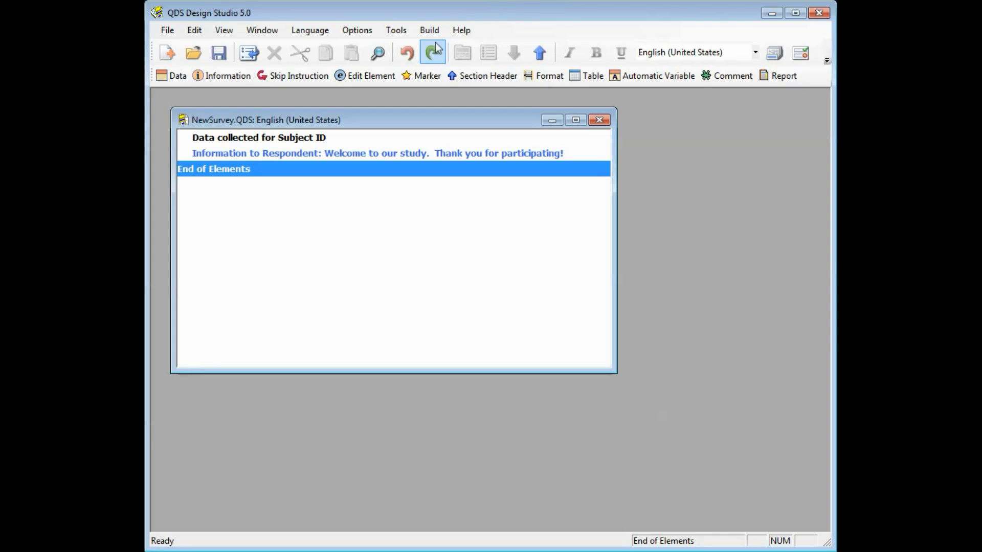
Add a data element with the question "Have you been to see a doctor in the past year?" and the variable name DOCTORPASTYEAR
{"action": "left_click", "coordinate": [171, 78]}
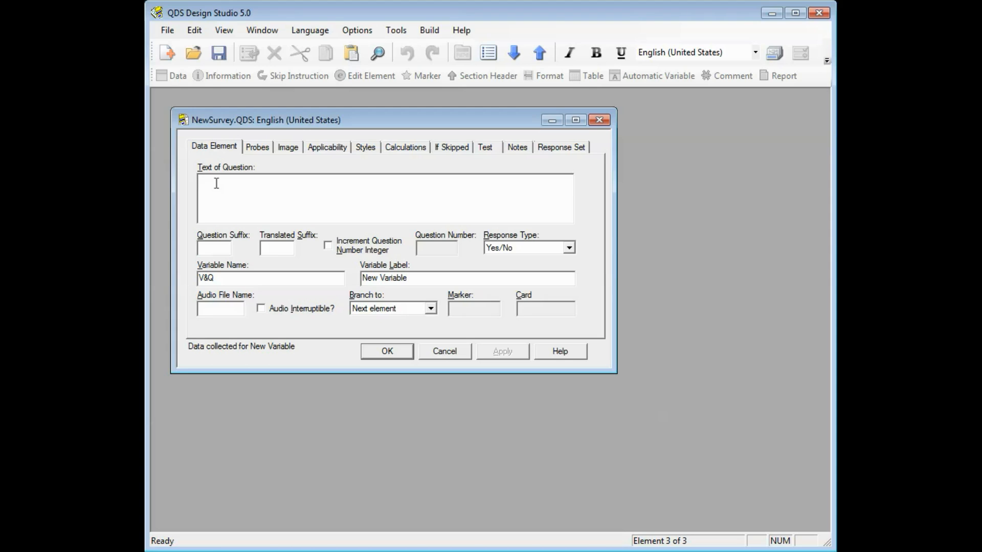
{"action": "type", "text": "Have you been to see a doctor in the past year?"}
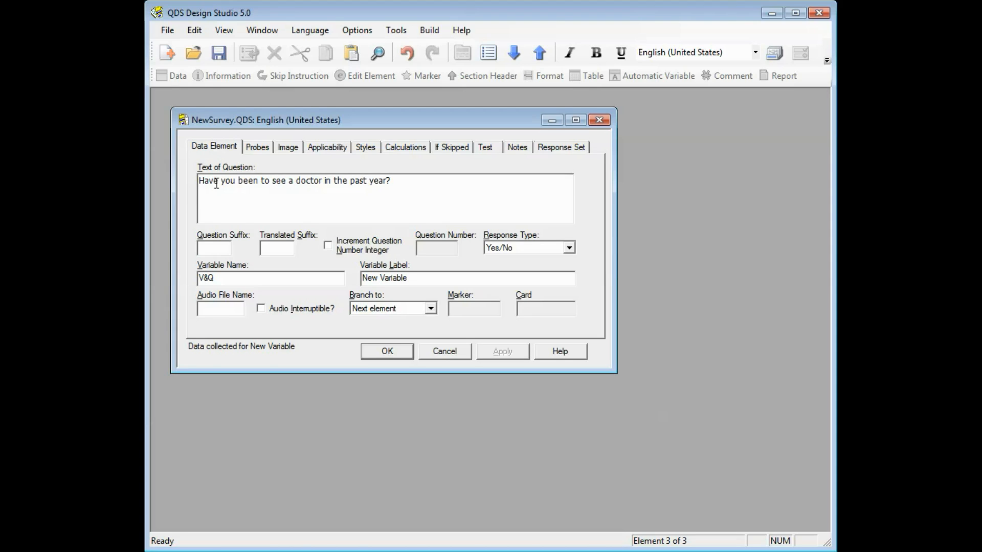
{"action": "left_click", "coordinate": [407, 182]}
{"action": "left_click_drag", "start_coordinate": [231, 282], "coordinate": [188, 275]}
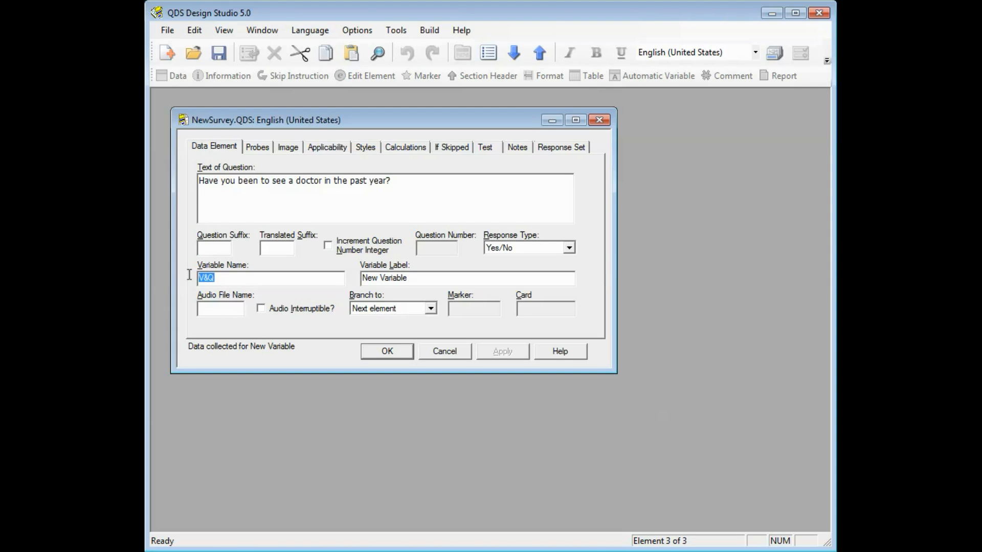
{"action": "type", "text": "DOCTORPASTYEAR"}
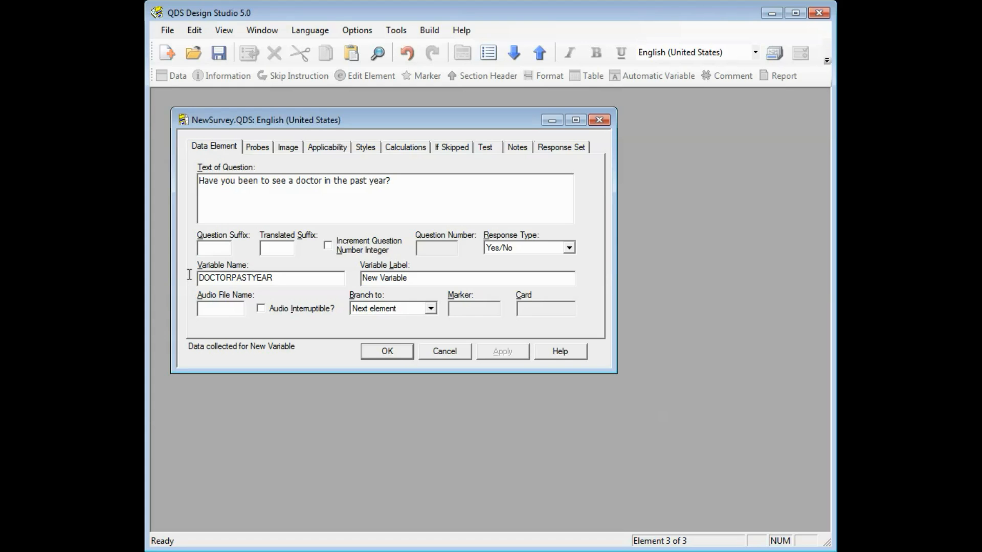
Set the doctor question's variable label to "See a doctor in the past year"
{"action": "left_click_drag", "start_coordinate": [411, 278], "coordinate": [354, 278]}
{"action": "type", "text": "Have you been to see a doctor in the past year?"}
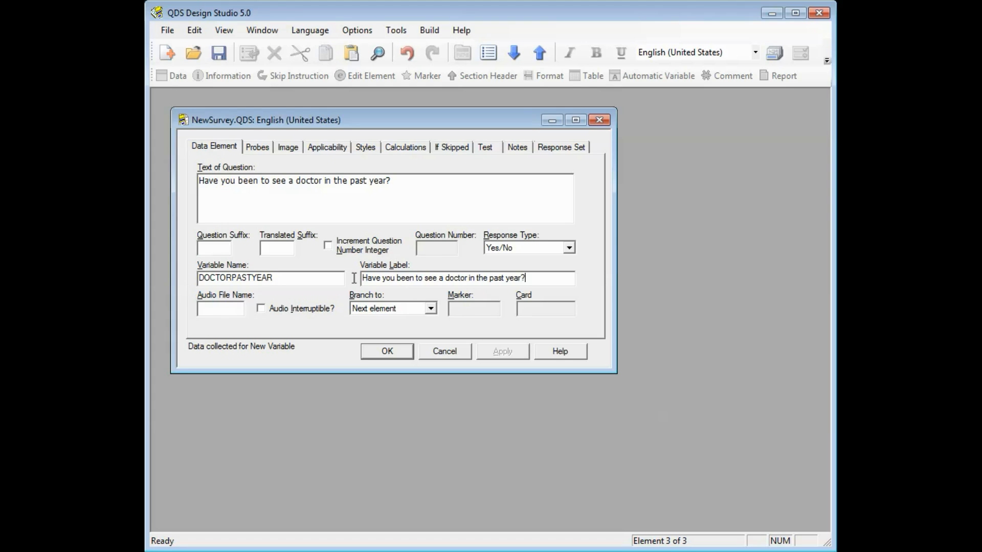
{"action": "left_click_drag", "start_coordinate": [423, 278], "coordinate": [344, 275]}
{"action": "key", "text": "Delete"}
{"action": "key", "text": "Delete"}
{"action": "type", "text": "S"}
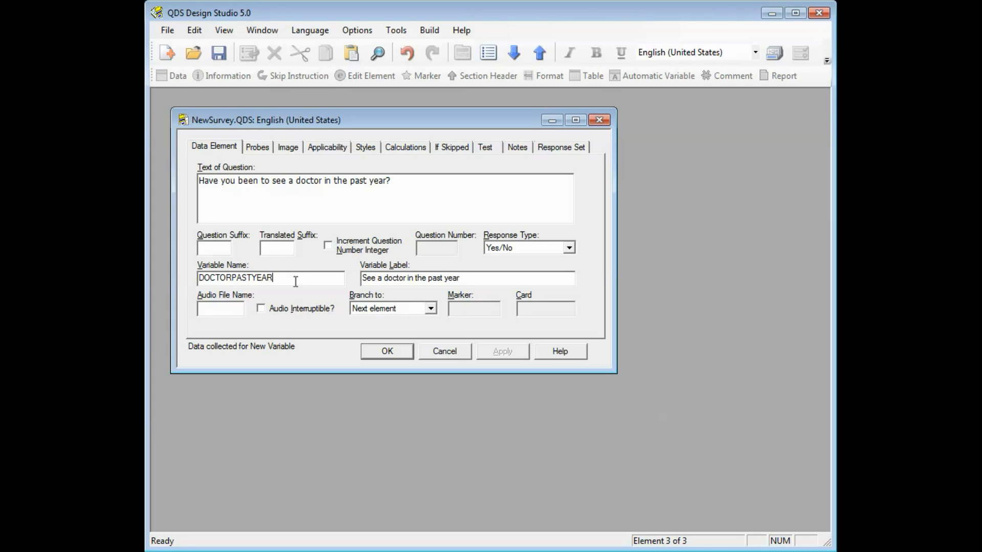
{"action": "left_click", "coordinate": [466, 277]}
Choose the Yes/No response type for the doctor question, disallow the Not Applicable response and save the element
{"action": "left_click", "coordinate": [569, 248]}
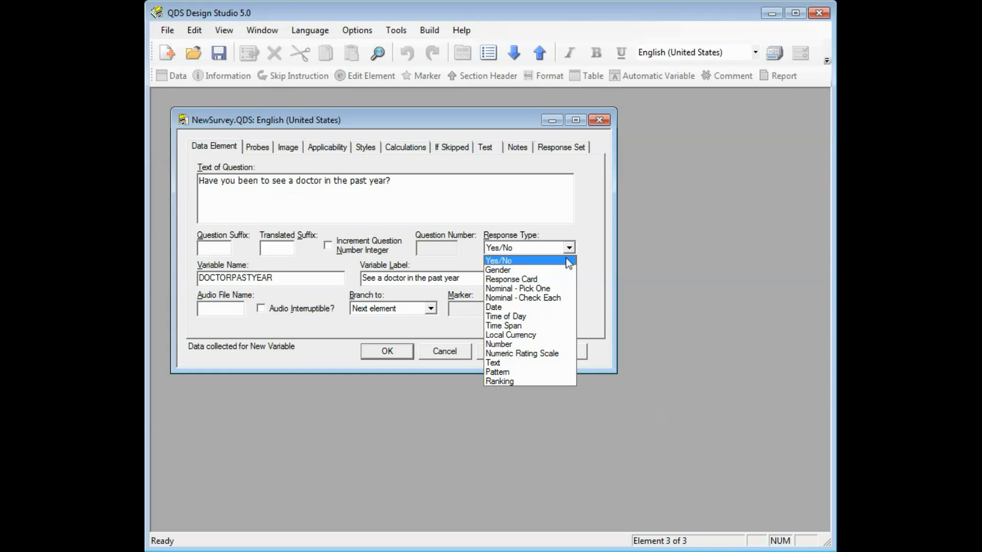
{"action": "left_click", "coordinate": [566, 259]}
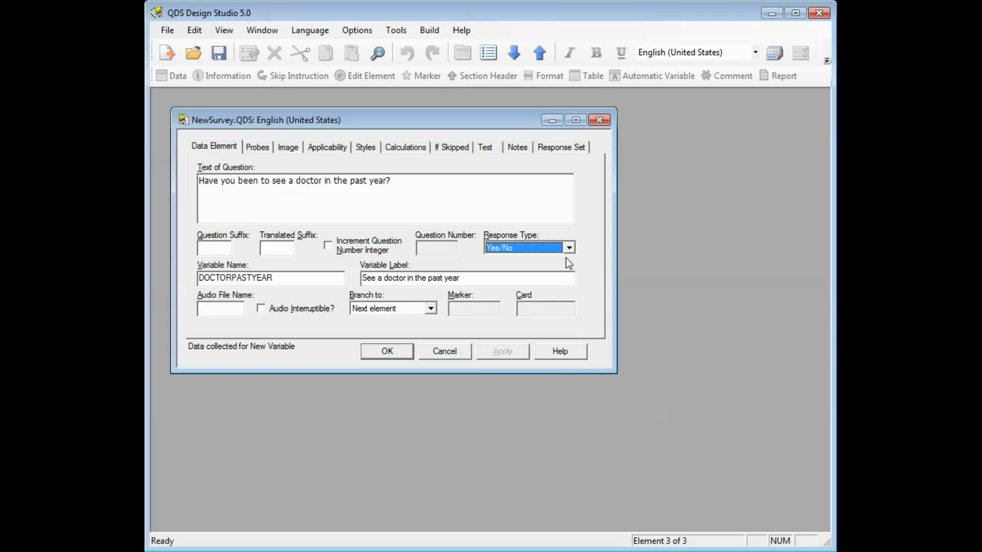
{"action": "left_click", "coordinate": [561, 153]}
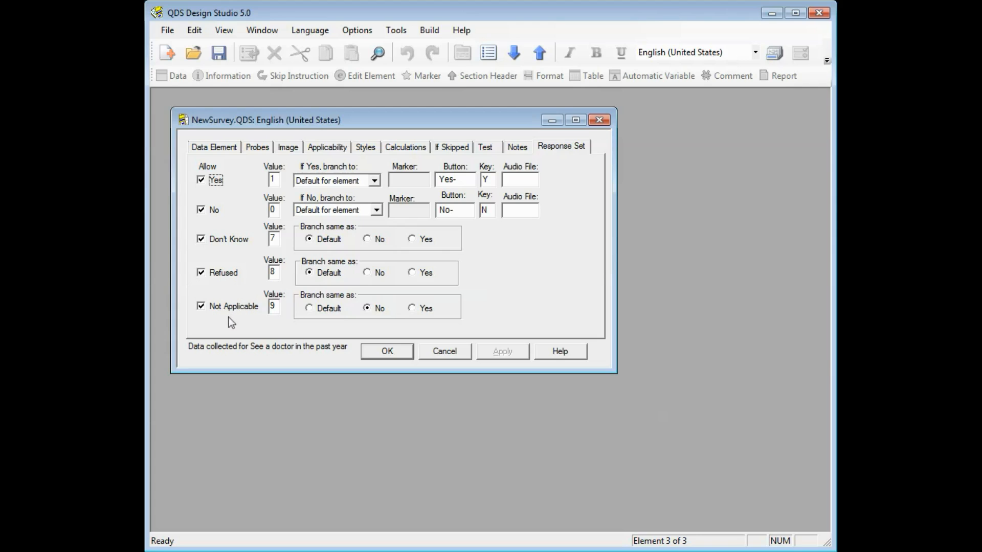
{"action": "left_click", "coordinate": [201, 307]}
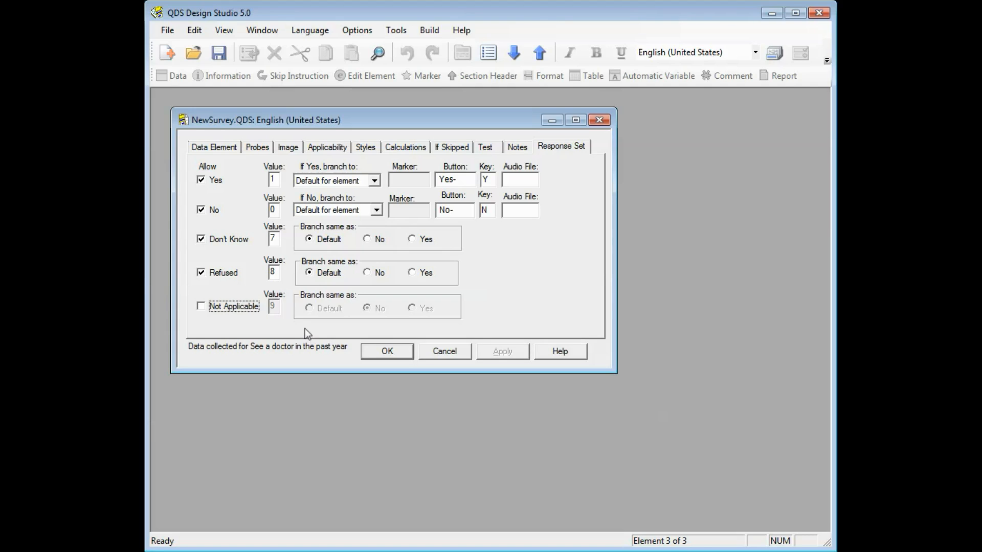
{"action": "left_click", "coordinate": [404, 351]}
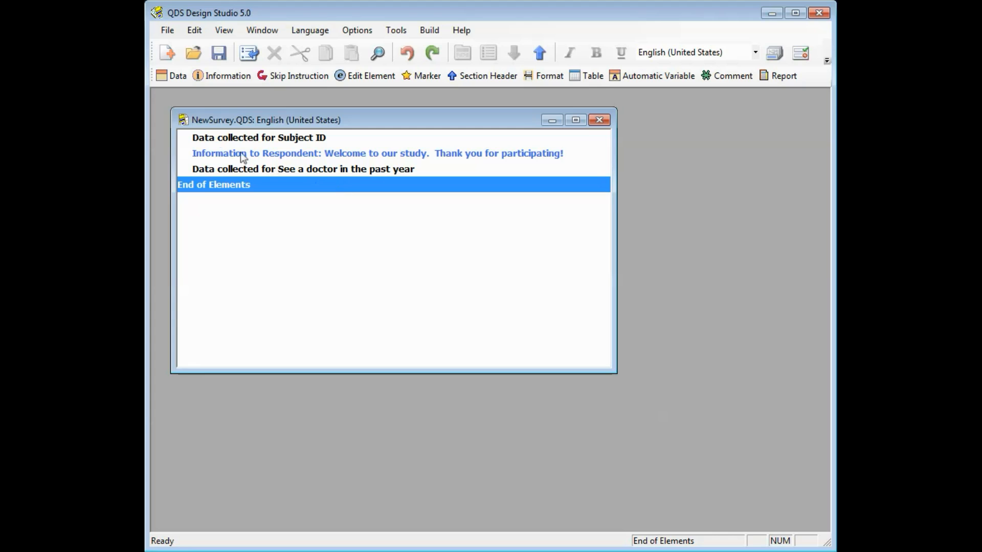
Add a data element with the question "What is your gender?", the variable name GENDER and the variable label "gender"
{"action": "left_click", "coordinate": [171, 77]}
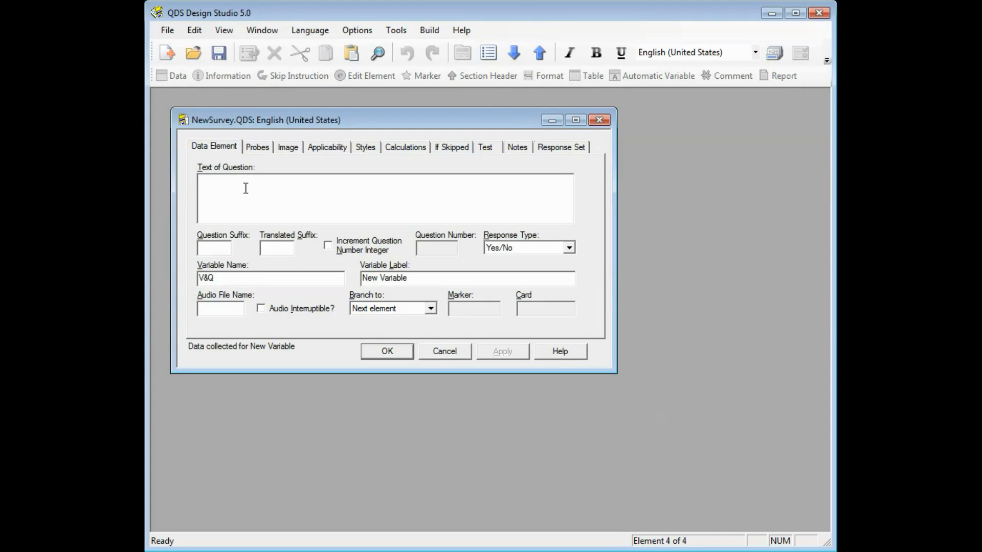
{"action": "type", "text": "What is your gender?"}
{"action": "double_click", "coordinate": [265, 182]}
{"action": "key", "text": "ctrl+c"}
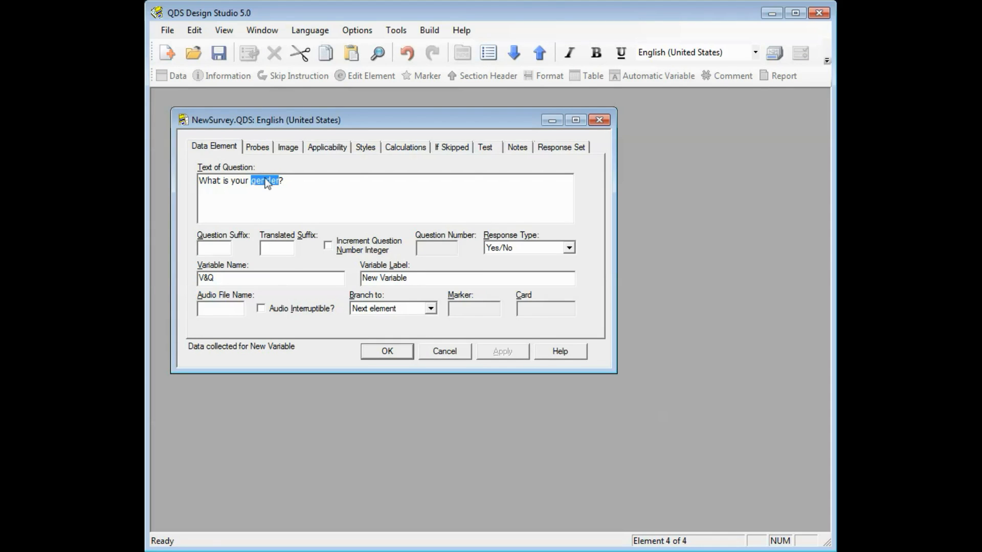
{"action": "left_click_drag", "start_coordinate": [229, 279], "coordinate": [152, 278]}
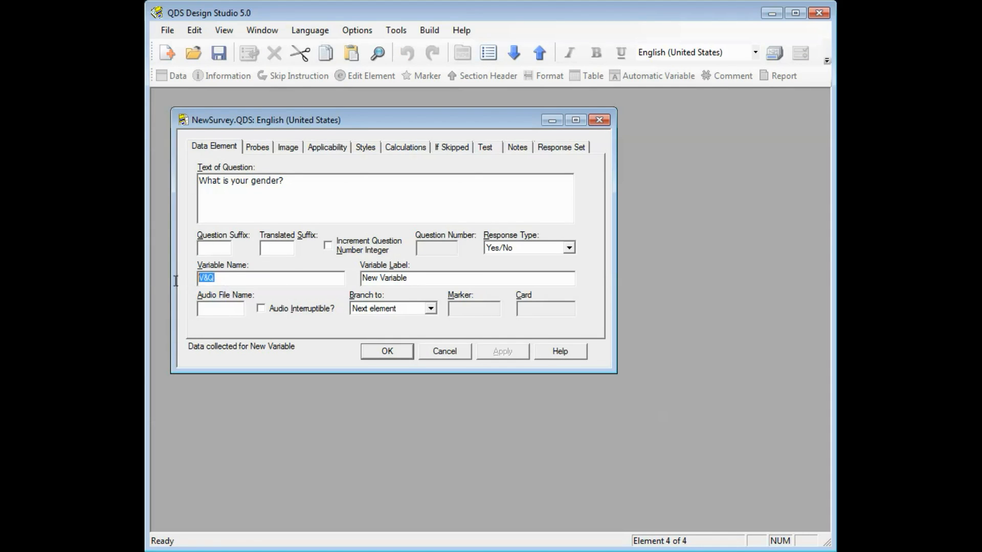
{"action": "type", "text": "GENDER"}
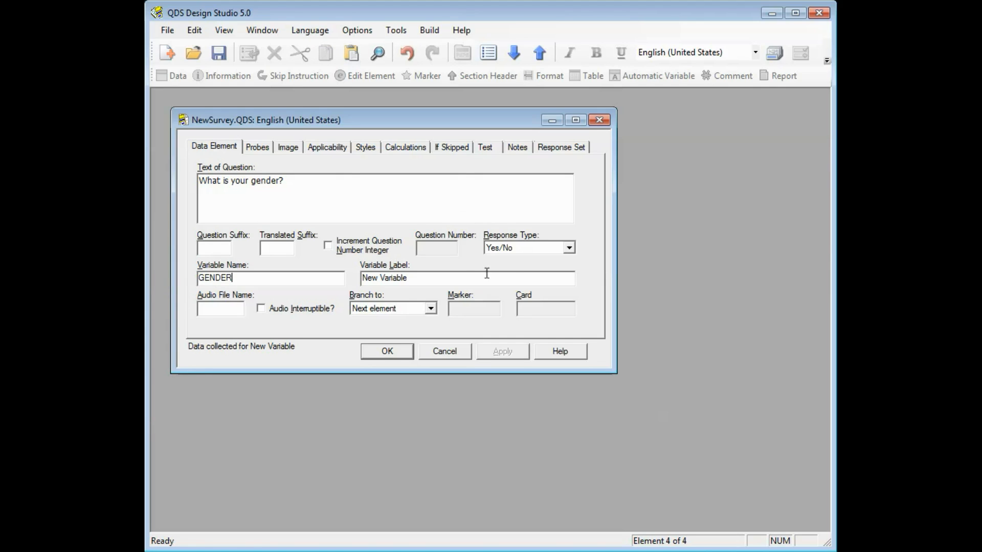
{"action": "key", "text": "Tab"}
{"action": "key", "text": "ctrl+v"}
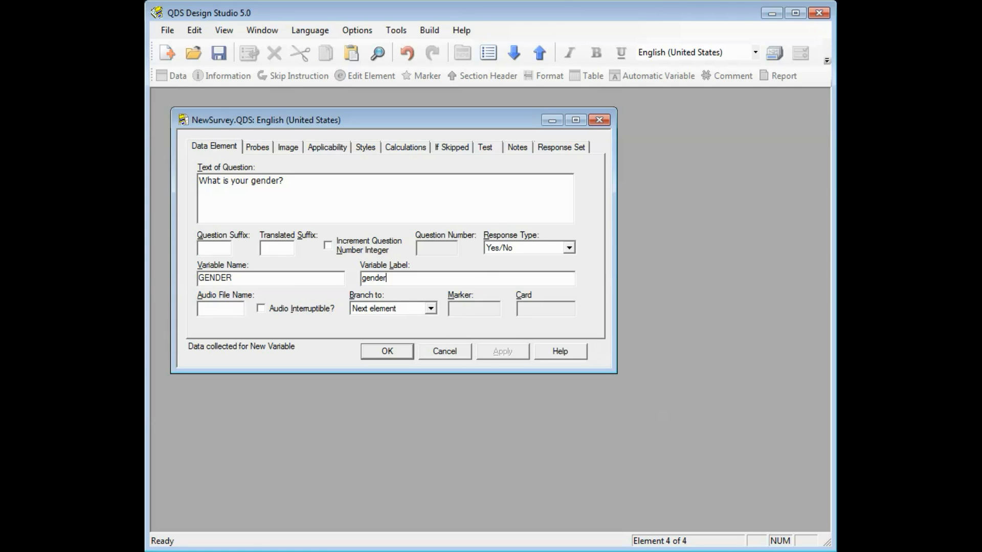
Set the gender question's response type to Gender, disallow Don't Know, Refused and Not Applicable, and save the element
{"action": "left_click", "coordinate": [566, 249]}
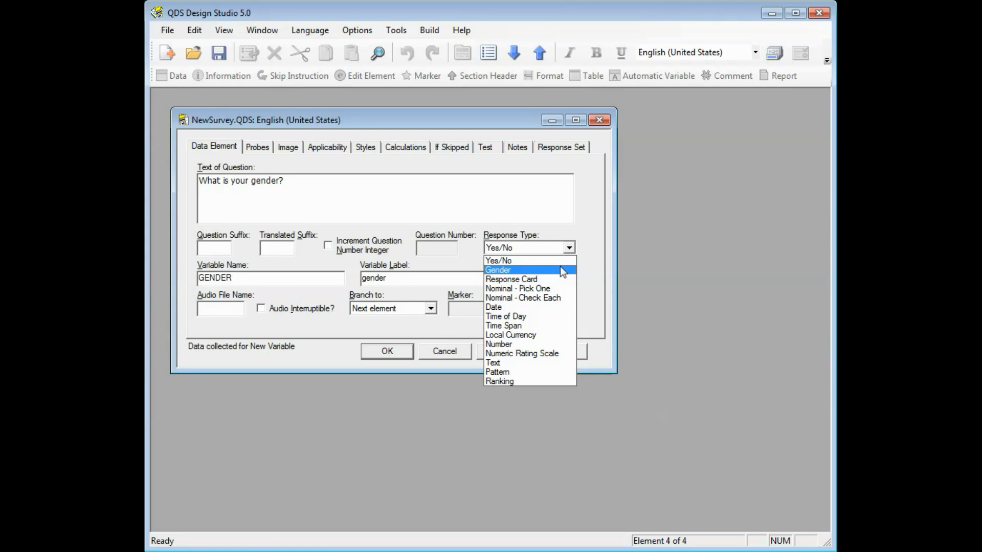
{"action": "left_click", "coordinate": [563, 271]}
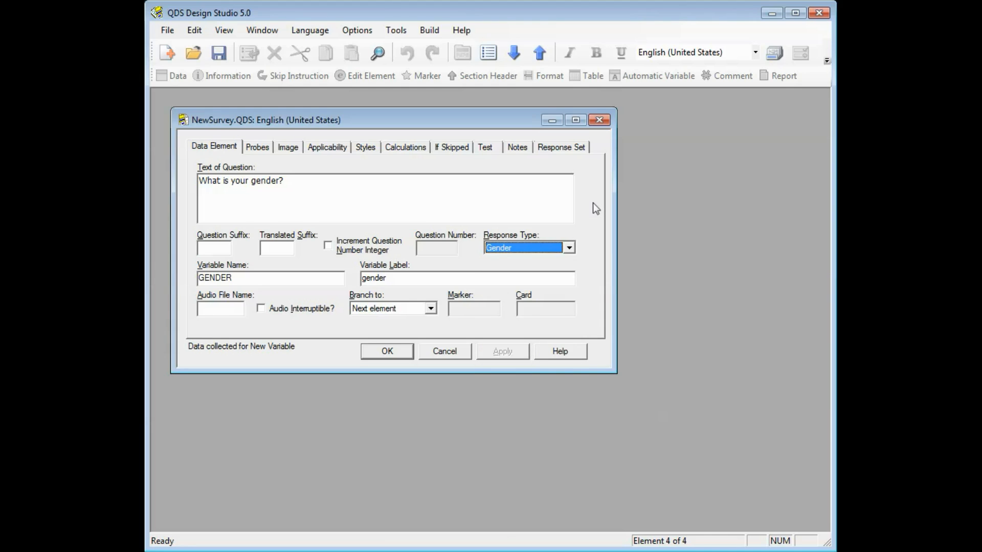
{"action": "left_click", "coordinate": [570, 149]}
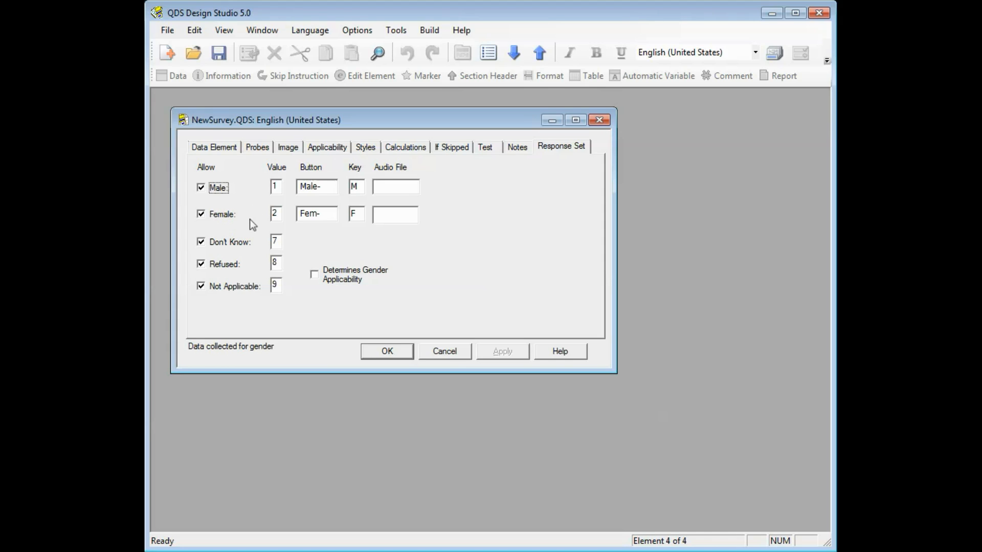
{"action": "left_click", "coordinate": [232, 243]}
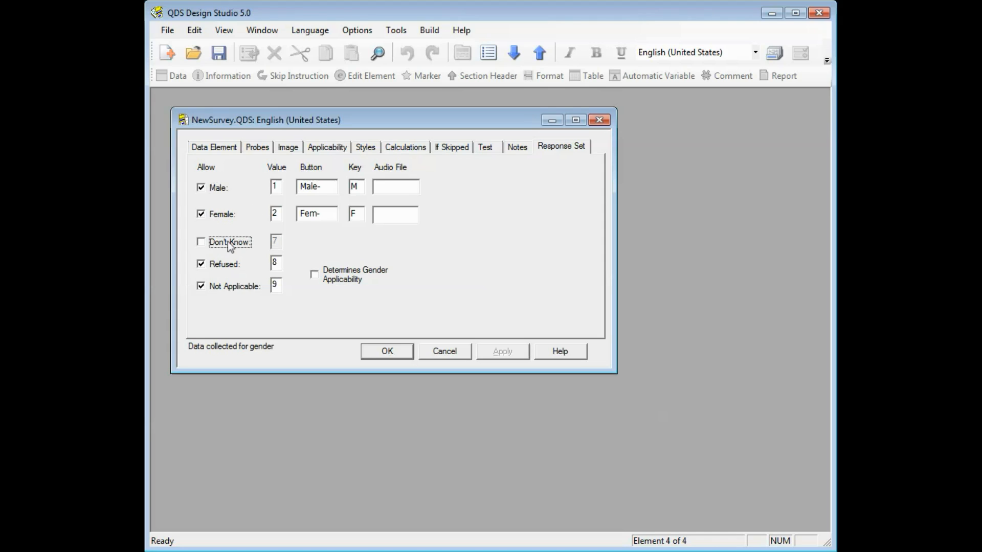
{"action": "left_click", "coordinate": [231, 269]}
{"action": "left_click", "coordinate": [232, 287]}
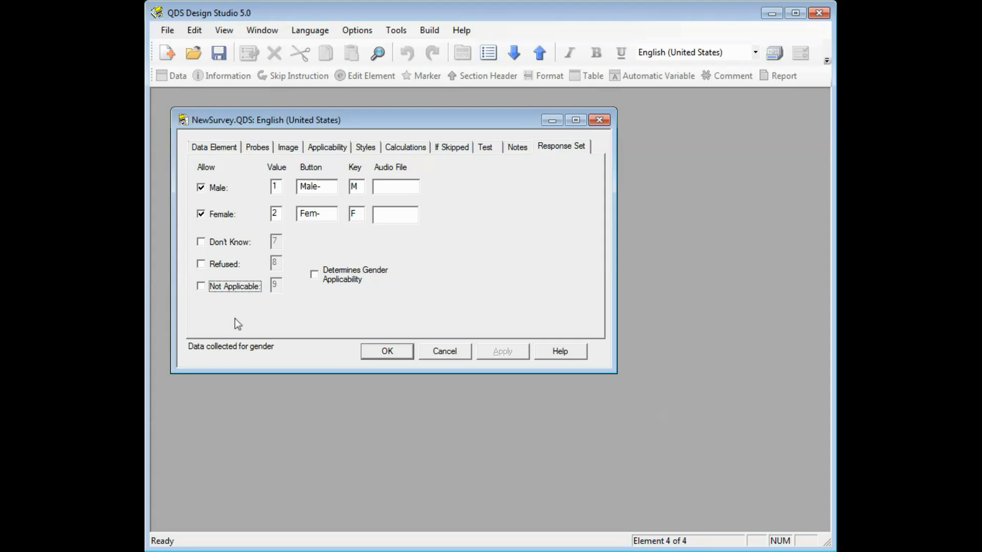
{"action": "left_click", "coordinate": [391, 351]}
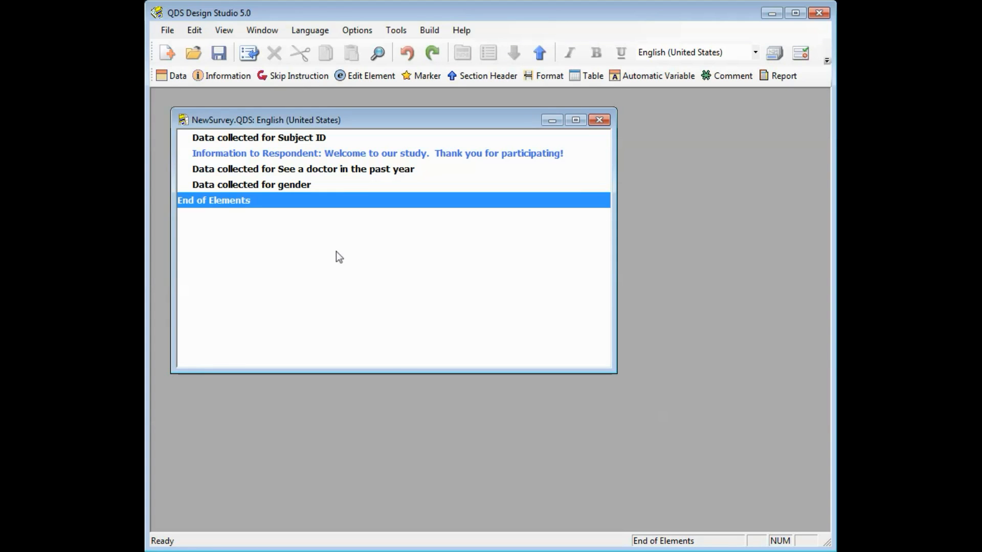